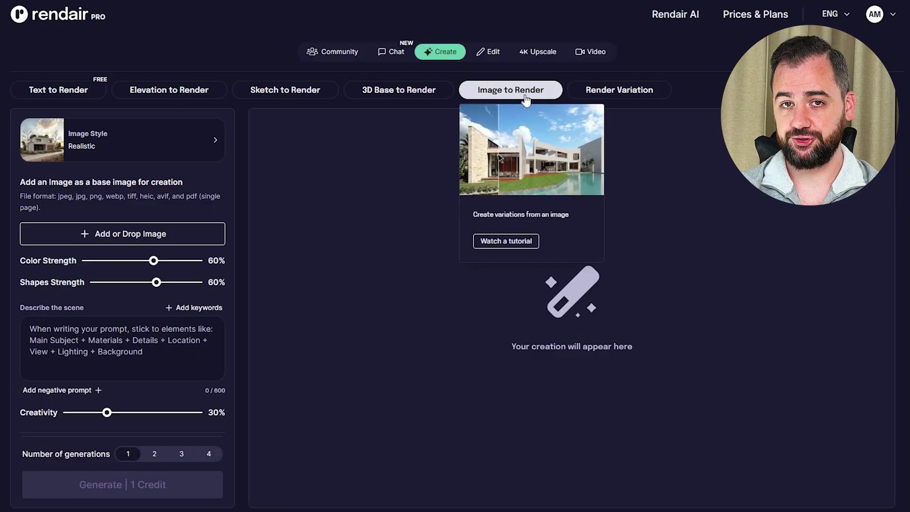
# Render the uploaded villa model screenshot with the pasted scene prompt, producing three generations.
pyautogui.click(152, 235)
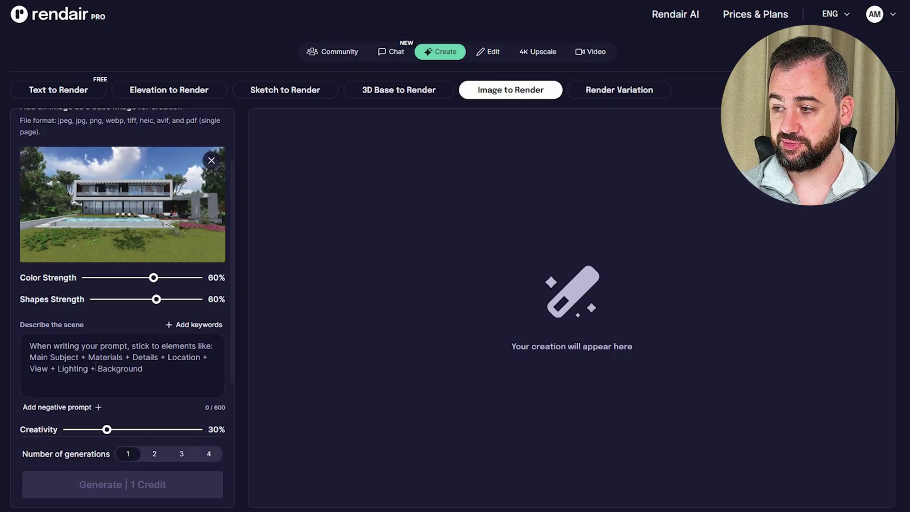
pyautogui.click(121, 358)
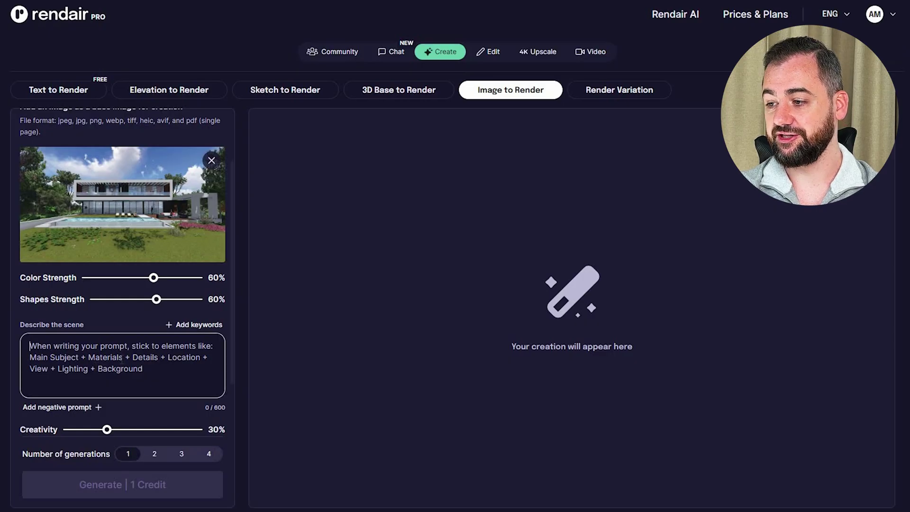
pyautogui.write('Create a high-resolution, hyper-realistic exterior photograph of a modern house with a minimalist design. The building has a flat white roof, large floor-to-ceiling glass windows, and a simple rectangular layout. There are balconies with glass balustrades. Include realistic swimming pool and greenery / trees around. Add subtle reflections in the glass and realistic textures.')
pyautogui.scroll(-2, 140, 358)
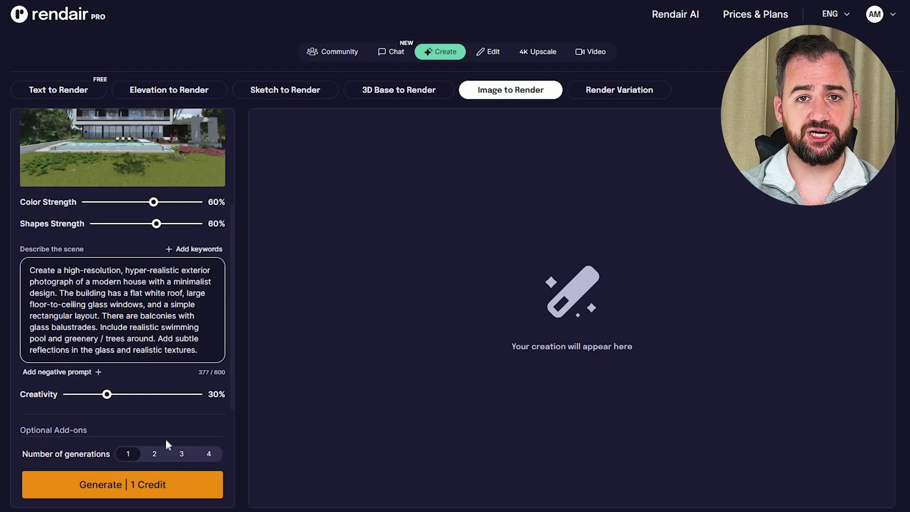
pyautogui.click(180, 454)
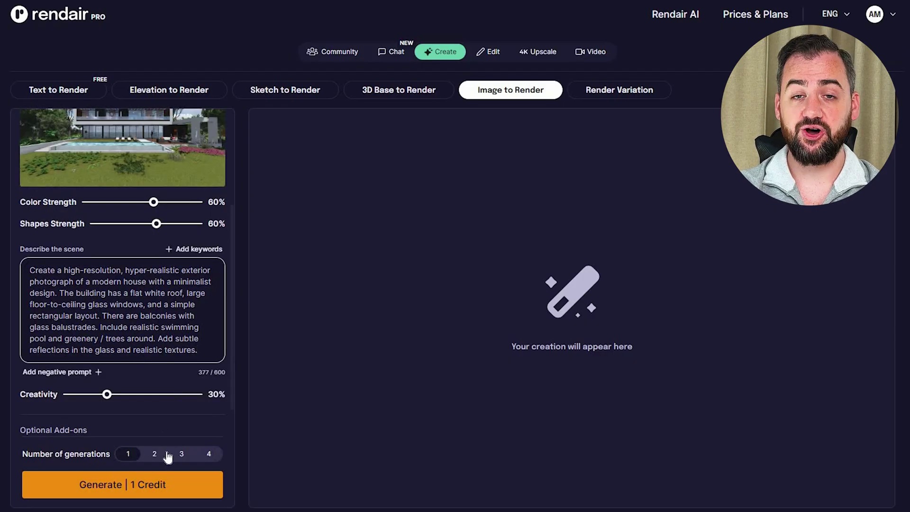
pyautogui.click(103, 487)
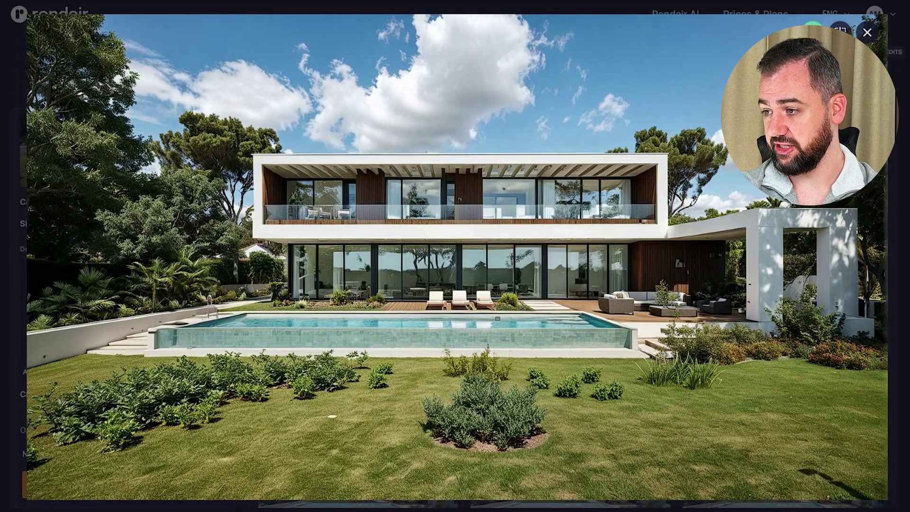
# Close the slatted roof band with timber ceiling at 100% shape strength, then compare before/after.
pyautogui.moveTo(654, 178); pyautogui.dragTo(264, 163)
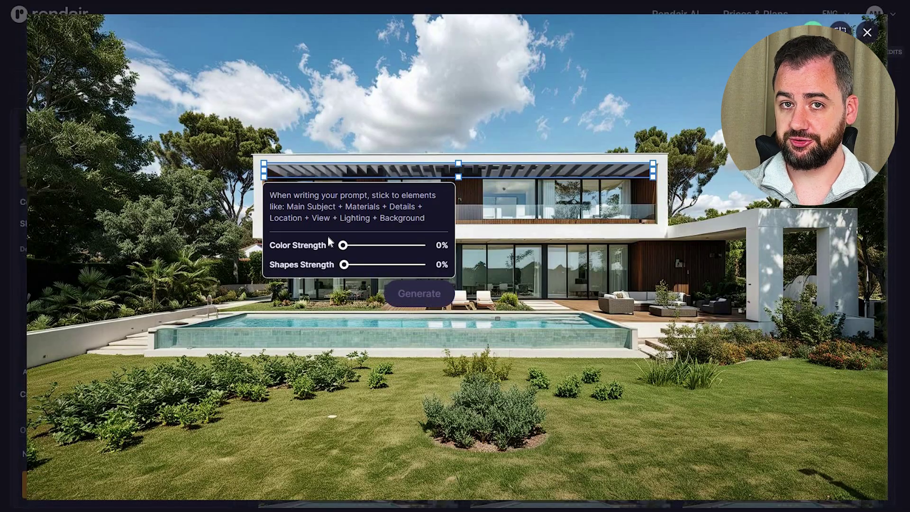
pyautogui.write('Close the ceiling, fi')
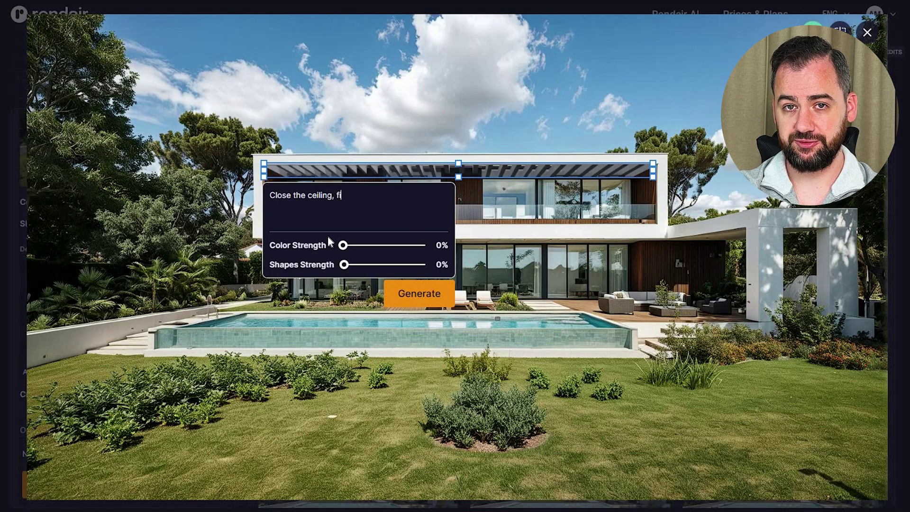
pyautogui.write('nish it with timber')
pyautogui.moveTo(346, 265); pyautogui.dragTo(434, 318)
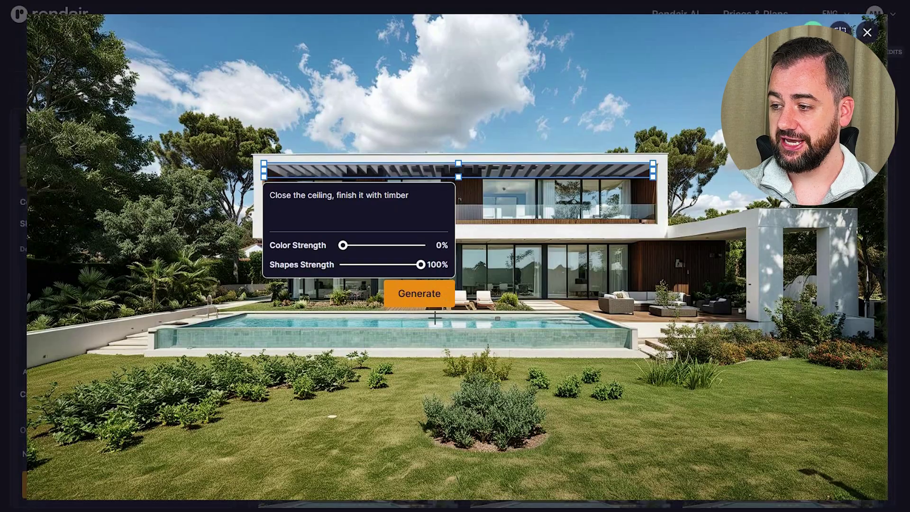
pyautogui.click(432, 298)
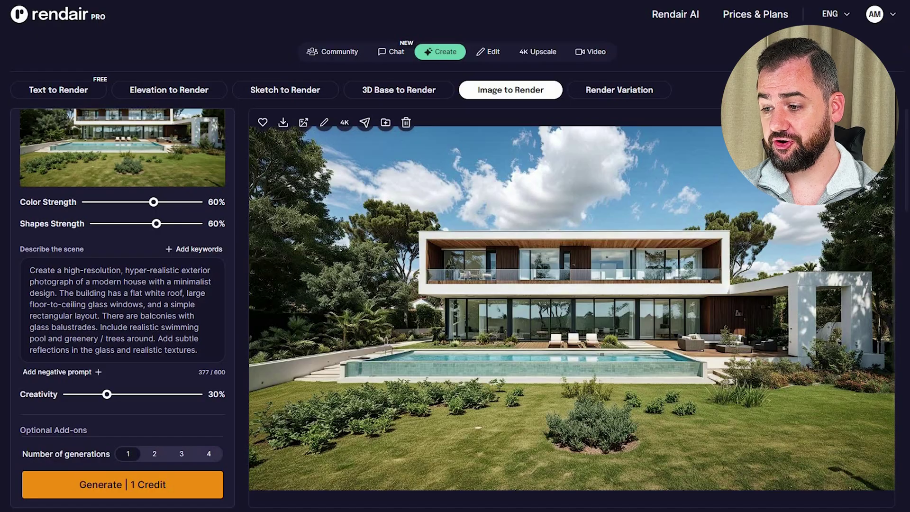
pyautogui.click(609, 260)
pyautogui.moveTo(739, 305); pyautogui.dragTo(583, 306)
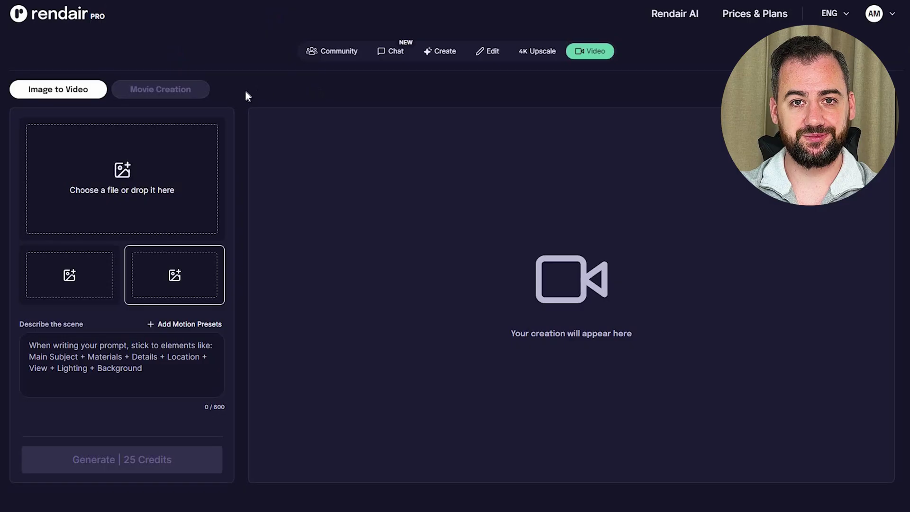
# Generate a video from the earlier villa render using Wide Shot and Cinematic Drone motion.
pyautogui.click(72, 263)
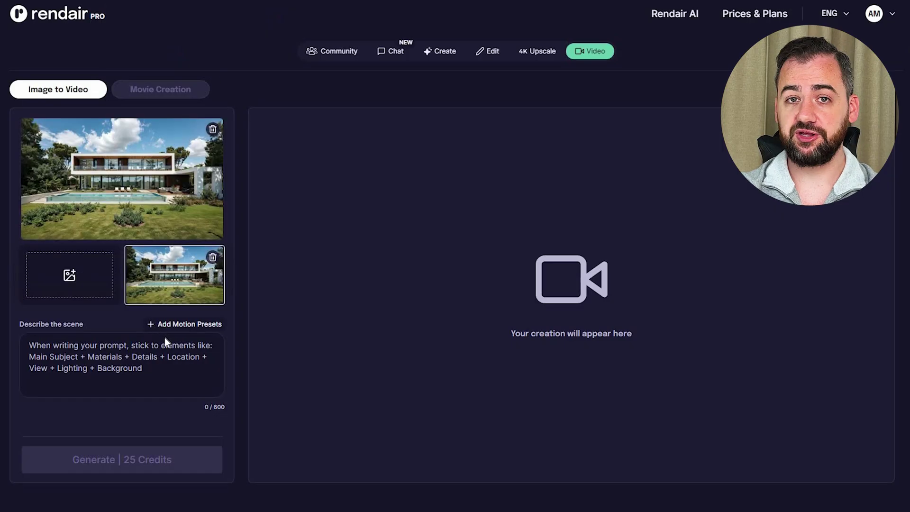
pyautogui.click(171, 324)
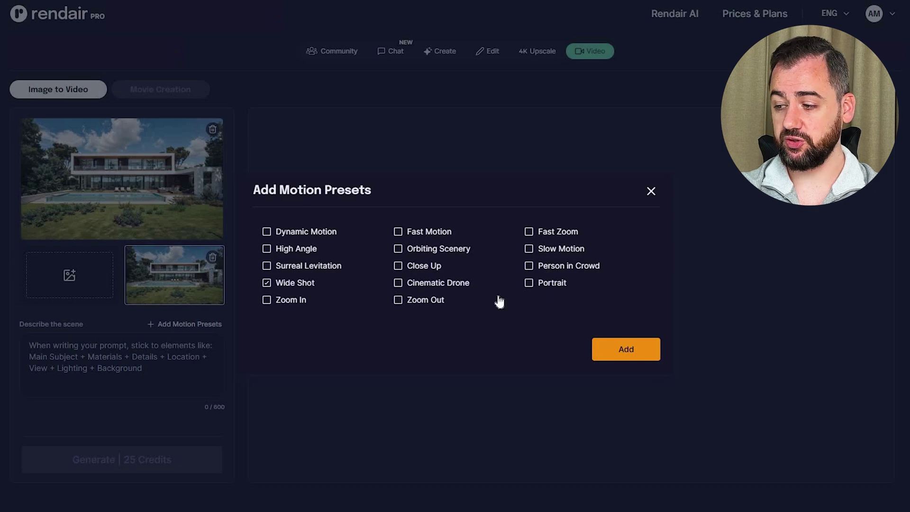
pyautogui.click(624, 350)
pyautogui.click(126, 459)
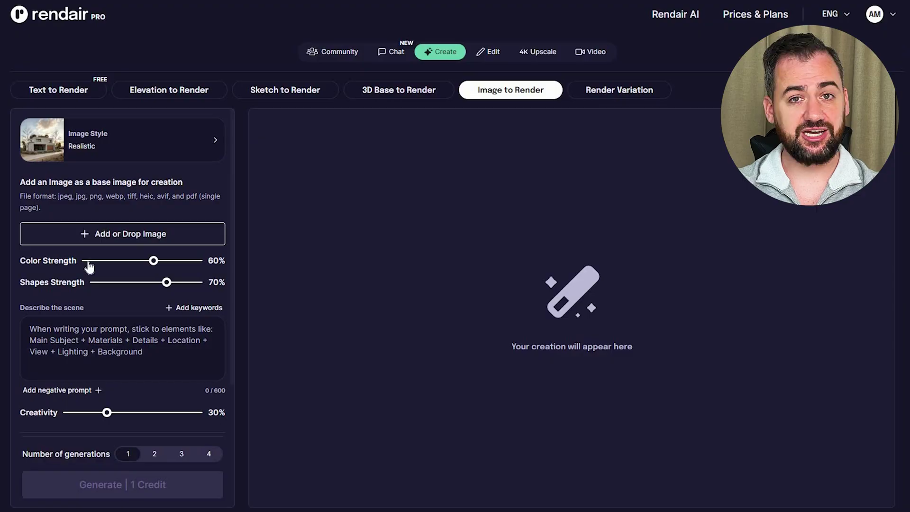
# Render the aerial model view with the grey membrane roof prompt, producing two generations.
pyautogui.click(88, 244)
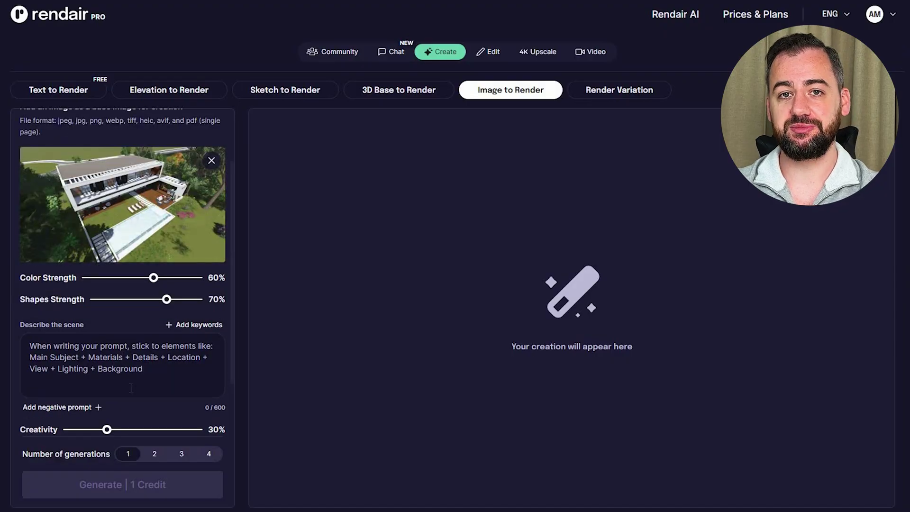
pyautogui.click(131, 388)
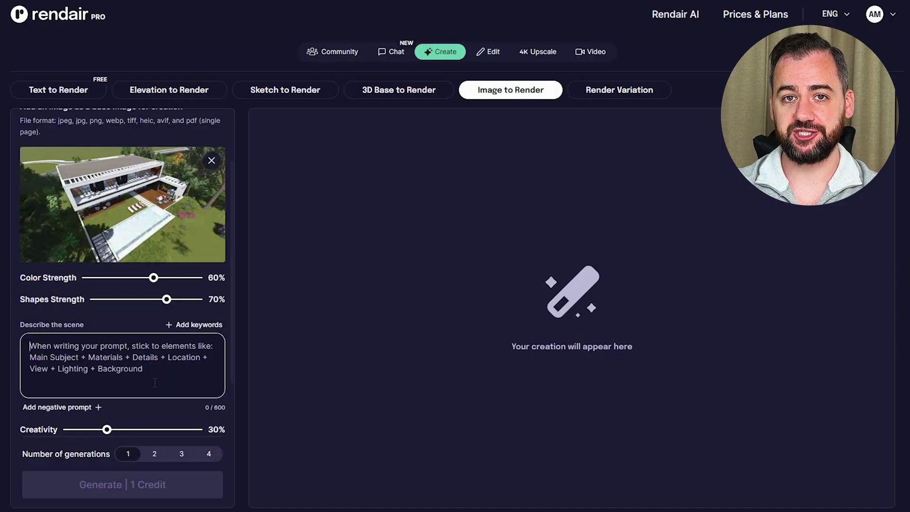
pyautogui.write('Create a high-resolution, hyper-realistic exterior photograph of a modern house with a minimalist design. The building has a flat white roof, large floor-to-ceiling glass windows, and a simple rectangular layout. There are balconies with glass balustrades. Include realistic swimming pool and greenery / trees around. Add subtle reflections in the glass and realistic textures. Roof to be in light grey membrane.')
pyautogui.scroll(-2, 161, 457)
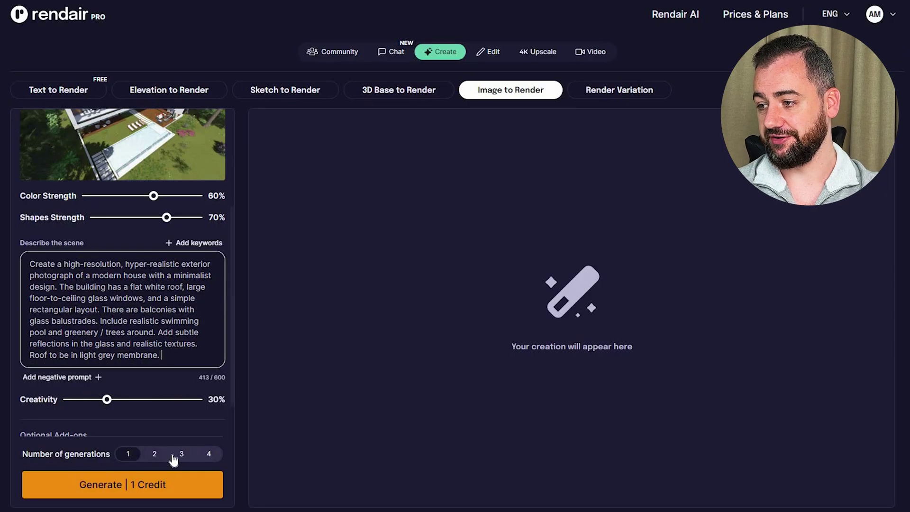
pyautogui.click(154, 454)
pyautogui.click(75, 493)
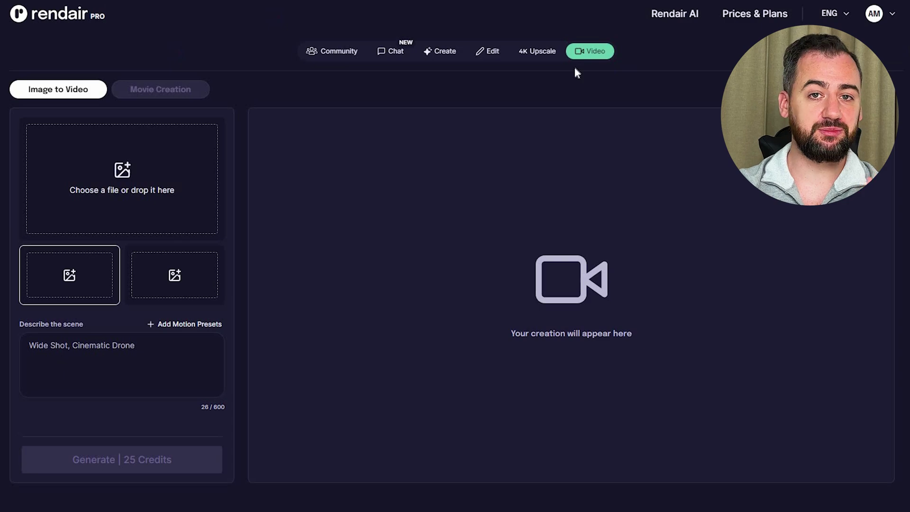
# Generate a video of the aerial villa render with Cinematic Drone and Orbiting Scenery motion.
pyautogui.click(70, 275)
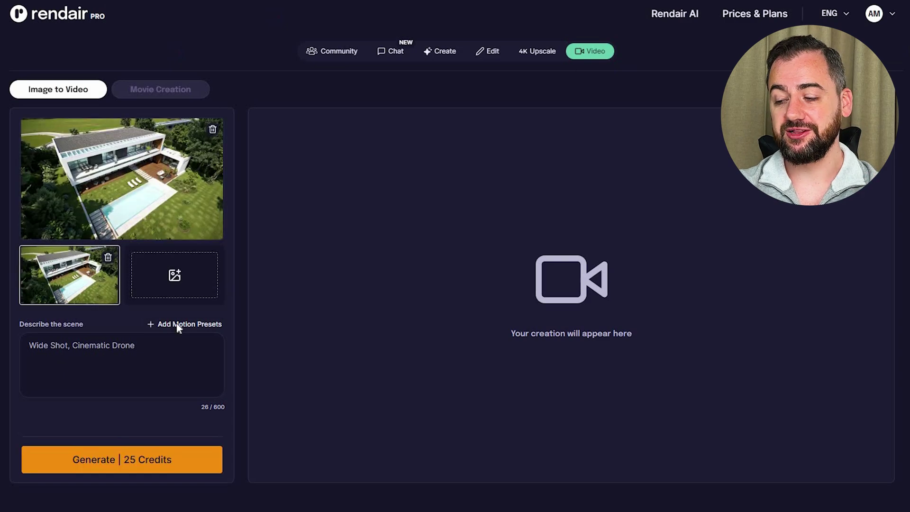
pyautogui.click(177, 324)
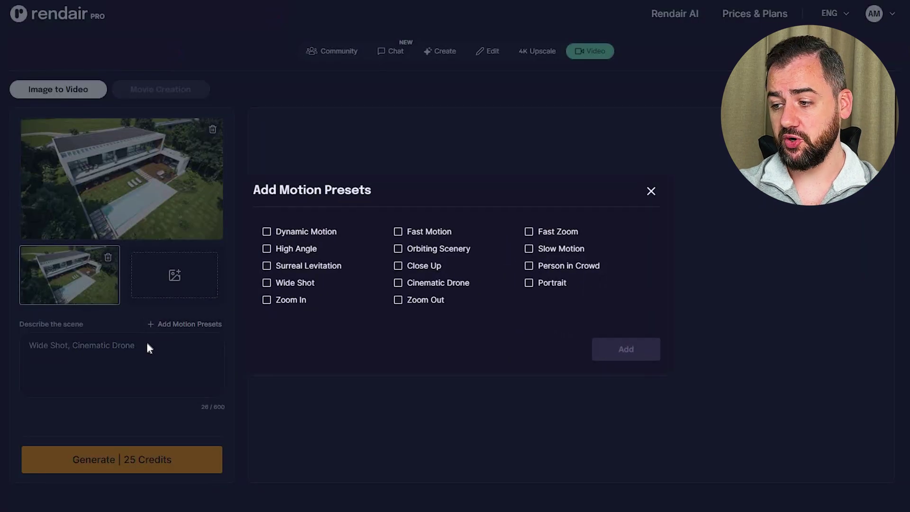
pyautogui.click(398, 283)
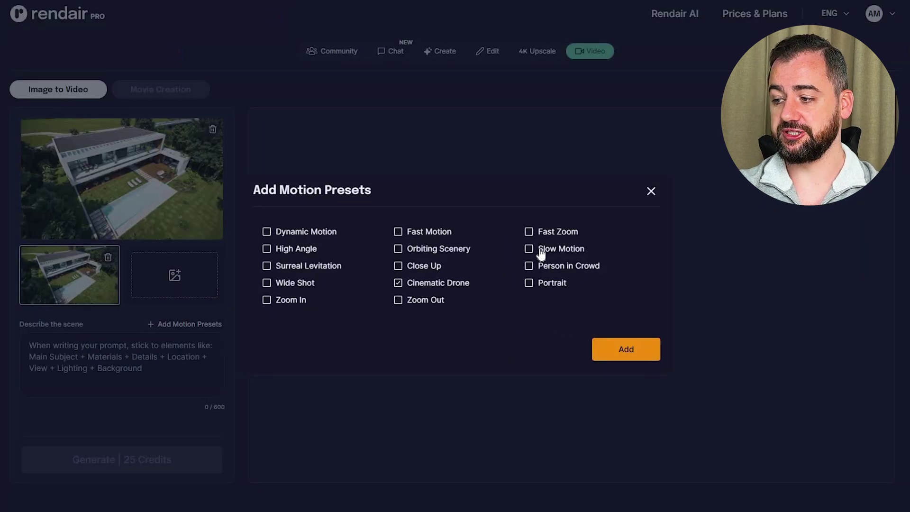
pyautogui.click(399, 250)
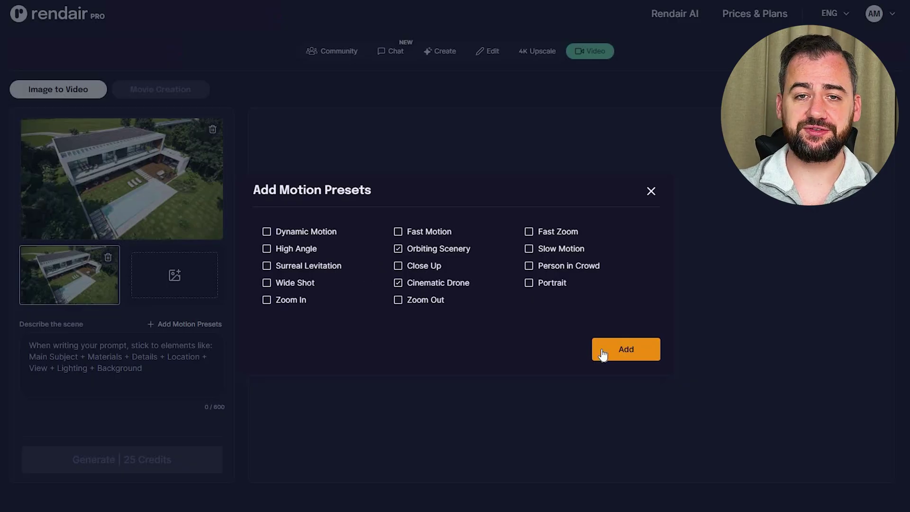
pyautogui.click(597, 356)
pyautogui.click(195, 470)
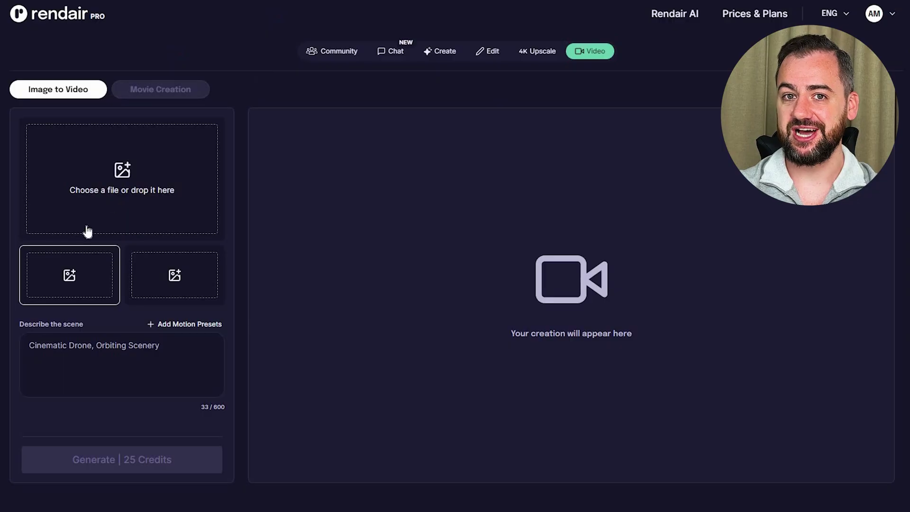
# Load two previous villa renders as video frames and add Orbiting Scenery and High Angle motion.
pyautogui.click(50, 263)
pyautogui.click(176, 277)
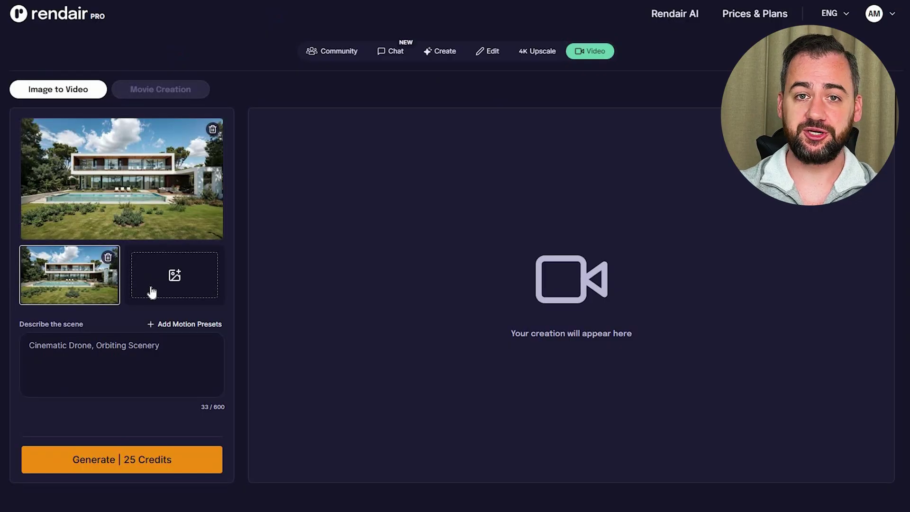
pyautogui.click(152, 292)
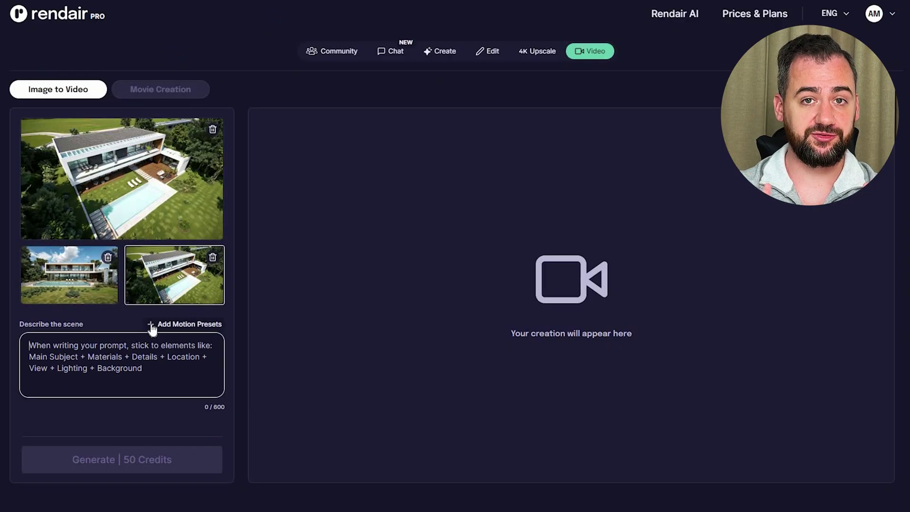
pyautogui.click(150, 324)
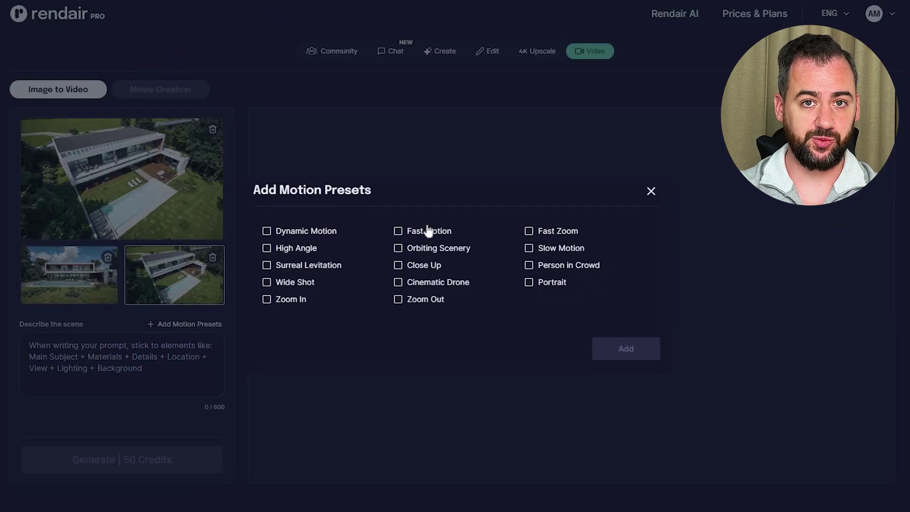
pyautogui.click(415, 248)
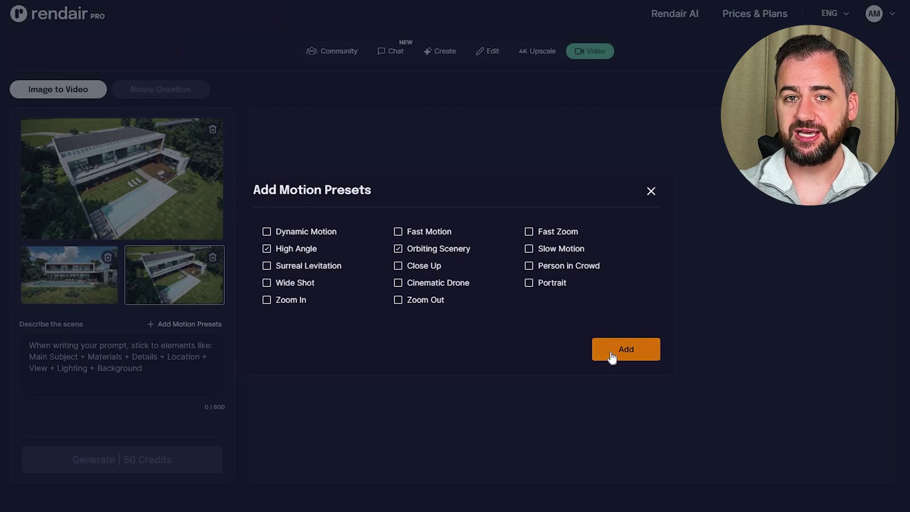
pyautogui.click(176, 462)
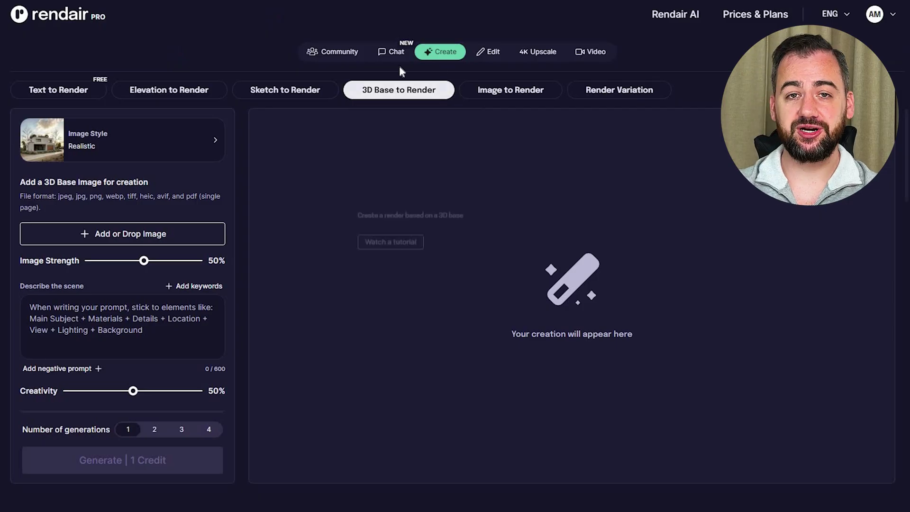
# Render the interior SketchUp model image as a photorealistic living room using the pasted prompt.
pyautogui.moveTo(379, 93)
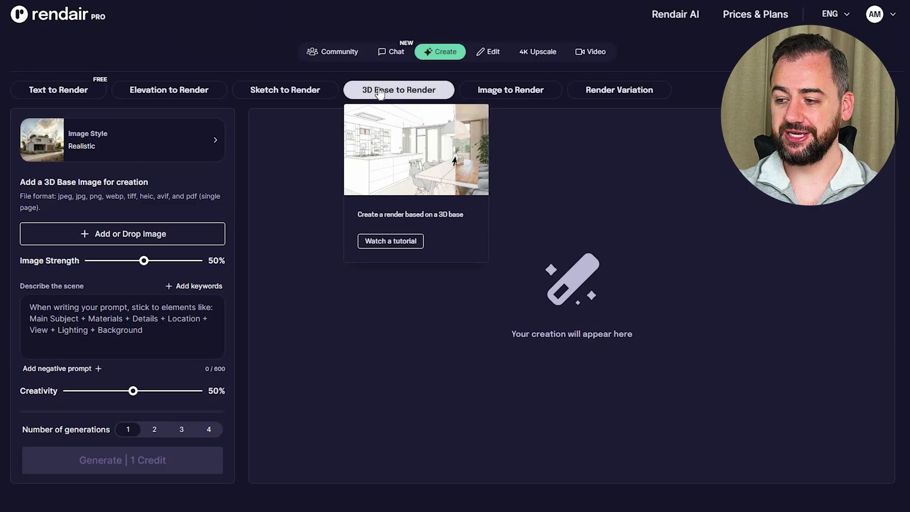
pyautogui.click(100, 225)
pyautogui.click(100, 299)
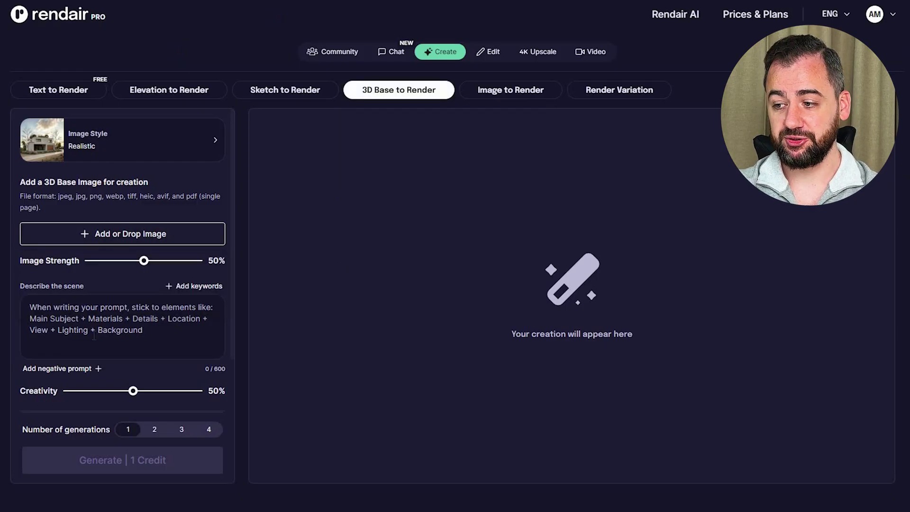
pyautogui.click(122, 351)
pyautogui.write('Transform this interior 3d model into a high-quality, photorealistic architectural visualisation. Keep the layout, proportions, and furniture arrangement the same. Apply natural daylight coming through the large glazing with soft shadows. Use realistic materials: white painted walls, light oak dining chairs, a sleek grey dining table, neutral fabric sofas, and large-format stone or porcelain floor tiles in a warm grey tone. Add realistic reflections on glass, subtle textures on walls and fabrics, and balanced lighting to enhance the atmosphere.')
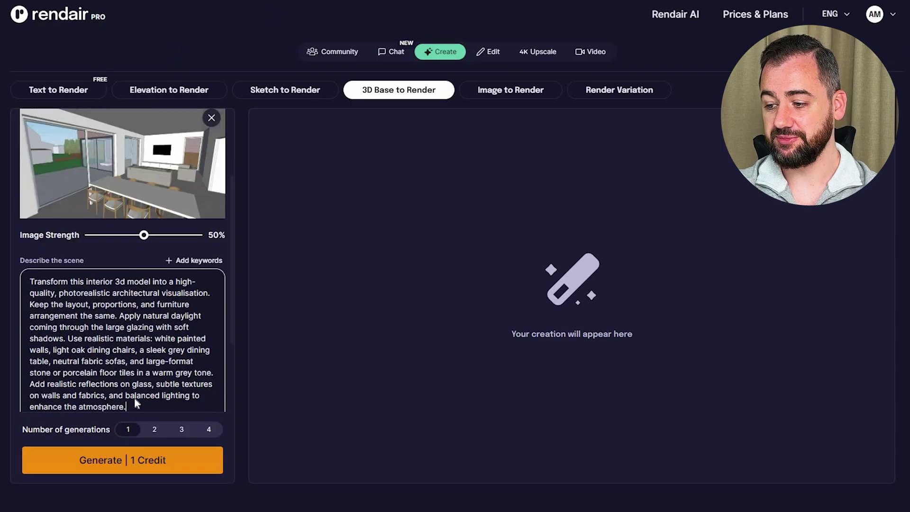
pyautogui.scroll(-2, 135, 398)
pyautogui.click(167, 462)
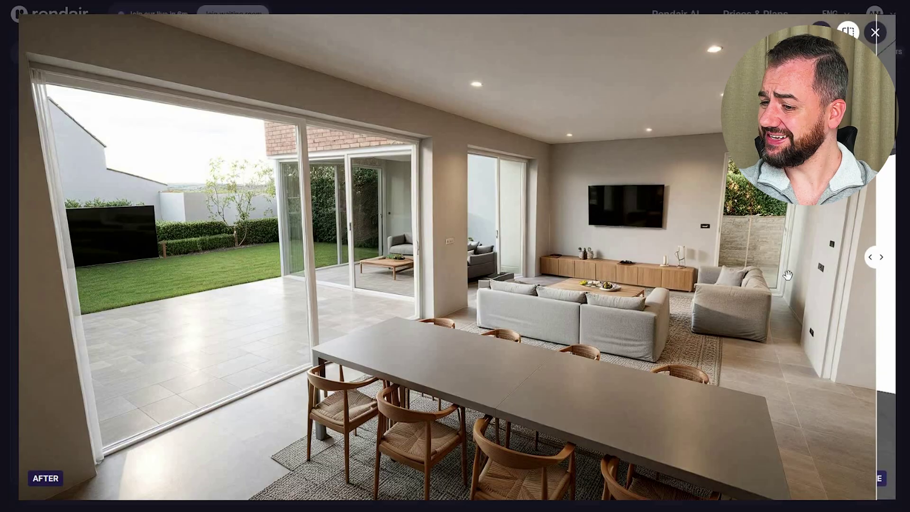
# Compare the living-room render against the original model with the before/after slider.
pyautogui.moveTo(788, 275); pyautogui.dragTo(45, 245)
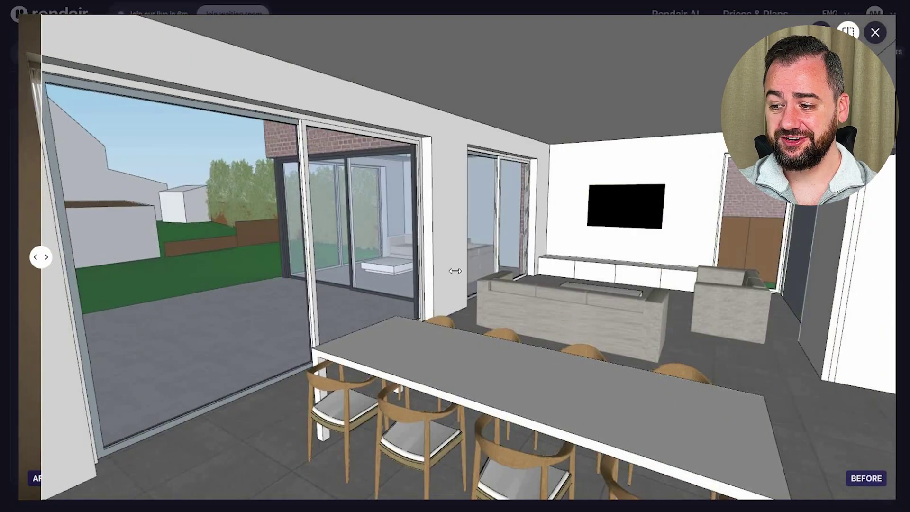
pyautogui.moveTo(455, 270); pyautogui.dragTo(868, 294)
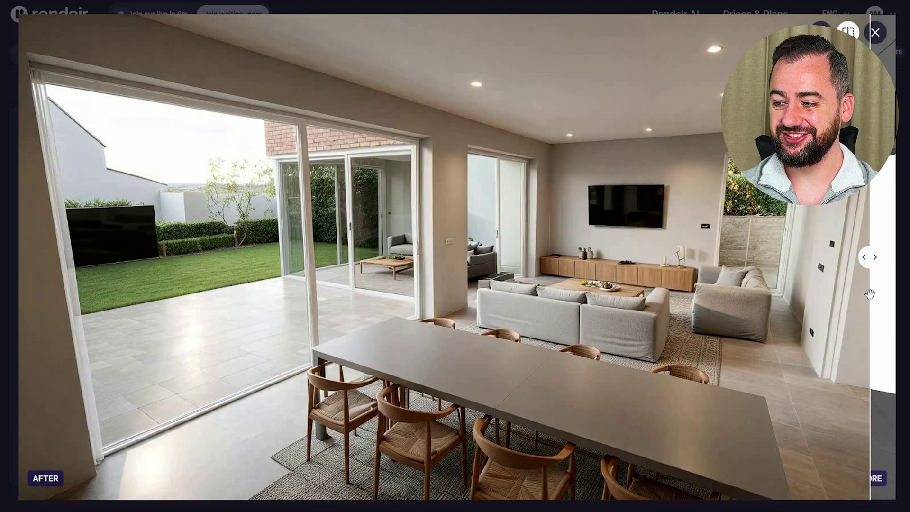
pyautogui.moveTo(869, 294); pyautogui.dragTo(895, 295)
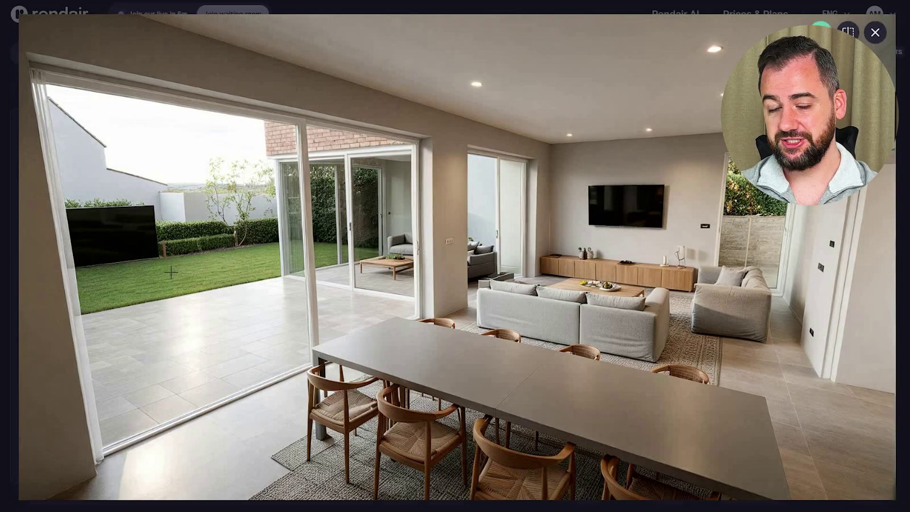
# Regenerate the boxed garden shed with prompt 'this' at 100% shape strength and compare.
pyautogui.moveTo(171, 272); pyautogui.dragTo(164, 271)
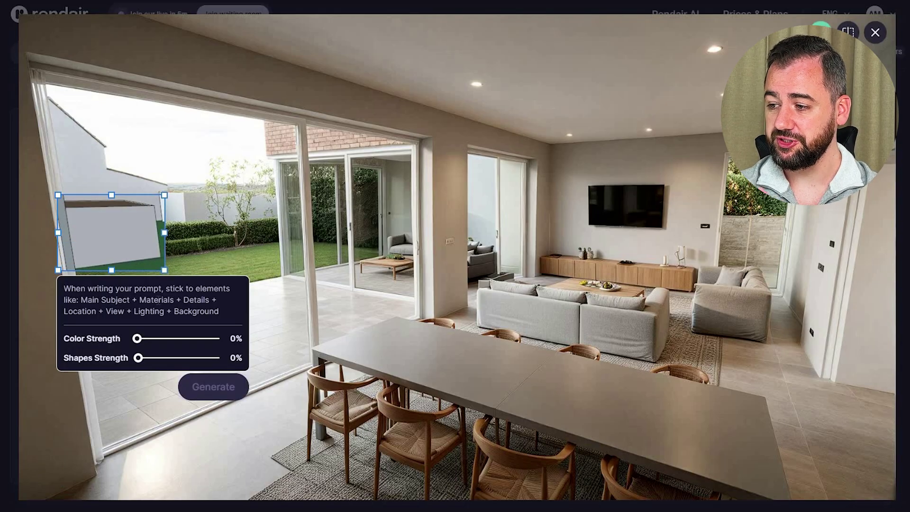
pyautogui.write('this is shed, make it timber')
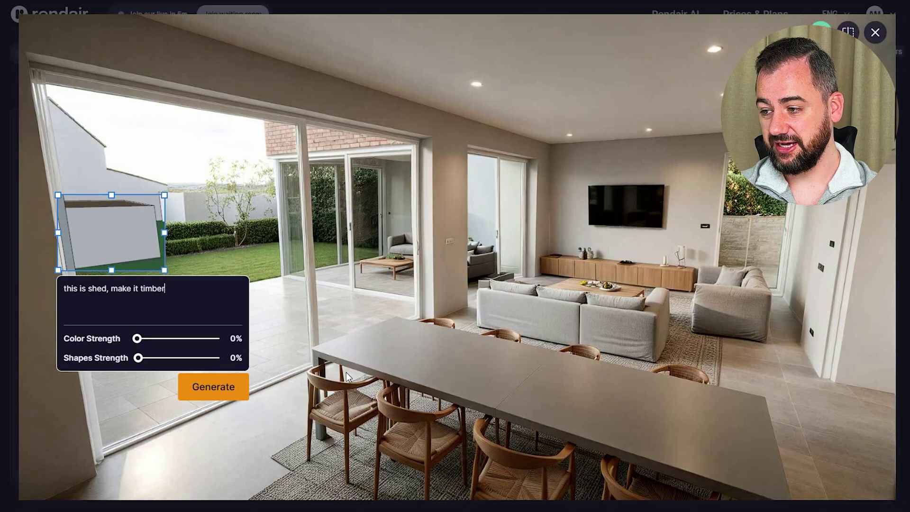
pyautogui.click(215, 358)
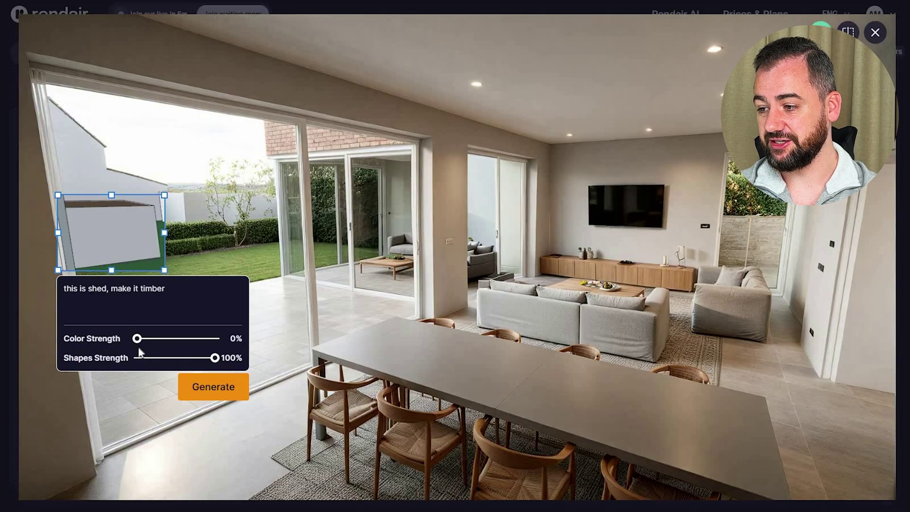
pyautogui.click(197, 386)
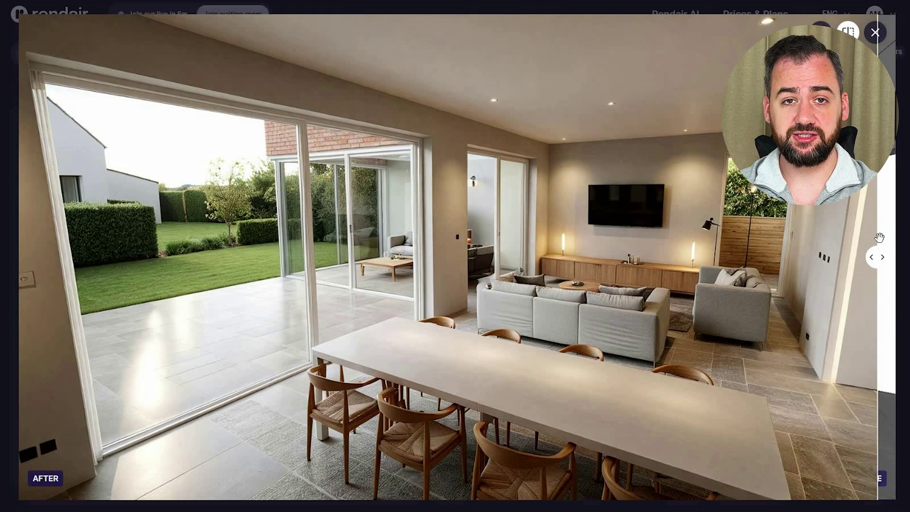
pyautogui.moveTo(879, 237)
pyautogui.mouseDown()
pyautogui.moveTo(592, 236)
pyautogui.moveTo(16, 208)
pyautogui.moveTo(51, 205)
pyautogui.moveTo(17, 223)
pyautogui.moveTo(332, 237)
pyautogui.moveTo(894, 241)
pyautogui.mouseUp()
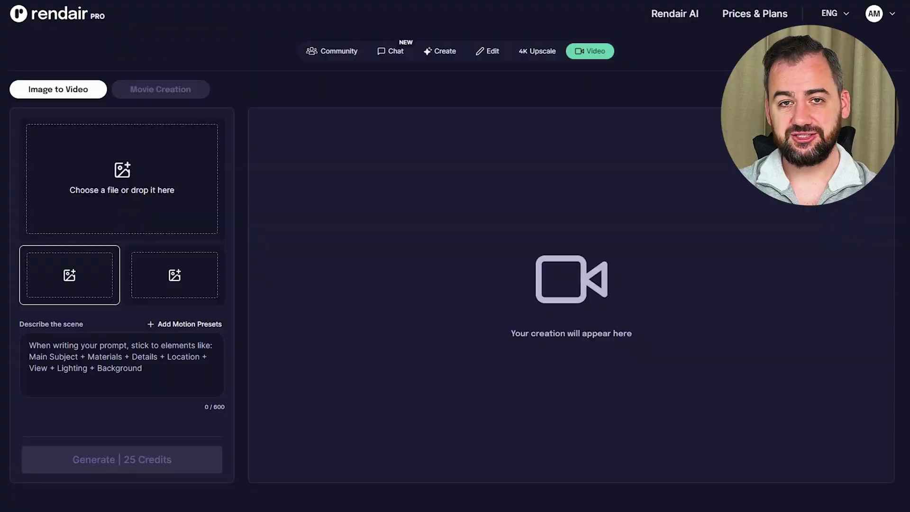
# Generate a living-room video with Close Up and Fast Zoom, adding 'and turn left into the garden'.
pyautogui.click(98, 264)
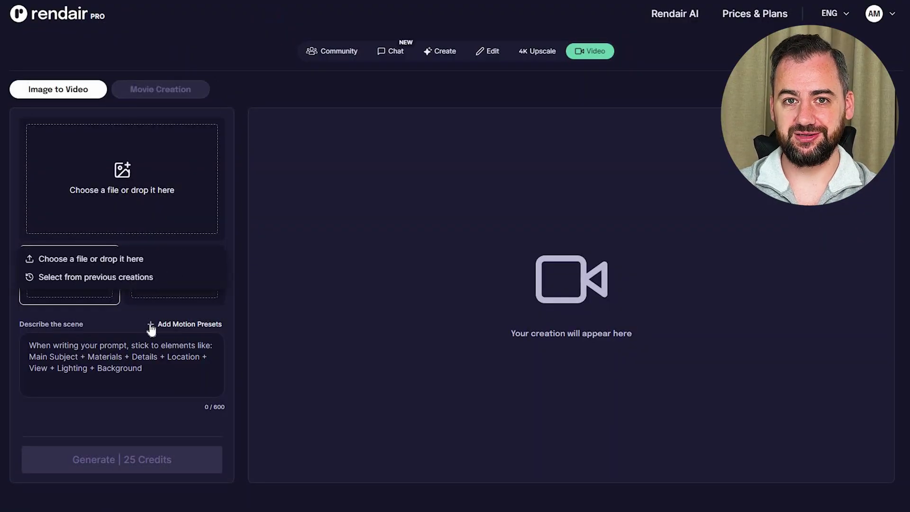
pyautogui.click(184, 324)
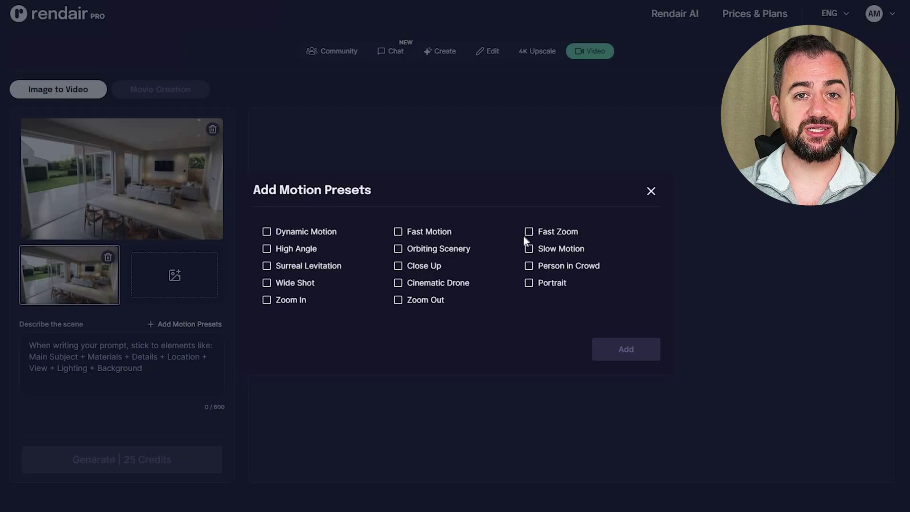
pyautogui.click(492, 263)
pyautogui.click(614, 350)
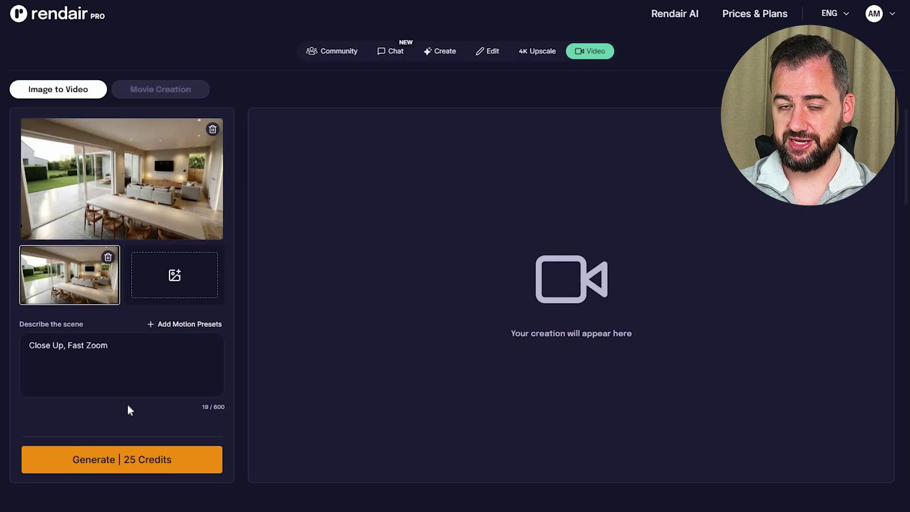
pyautogui.write('and turn left into the garden')
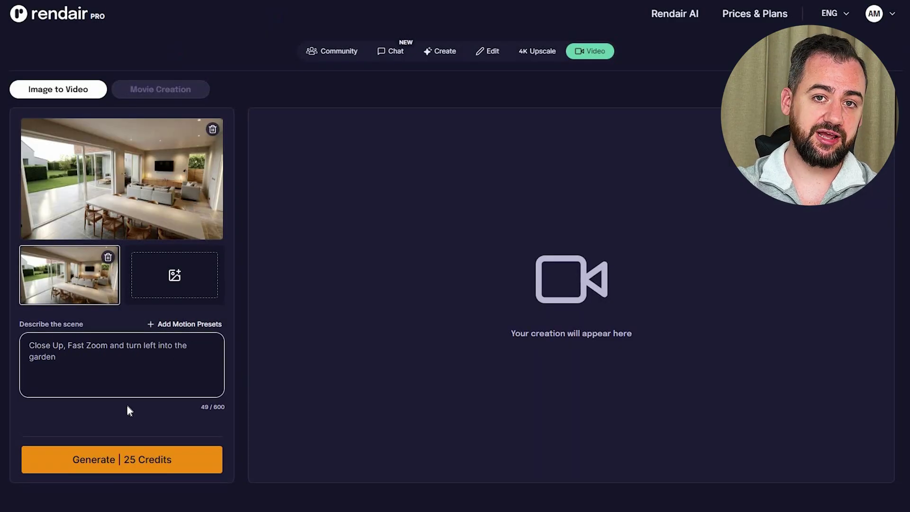
pyautogui.click(109, 459)
pyautogui.click(581, 216)
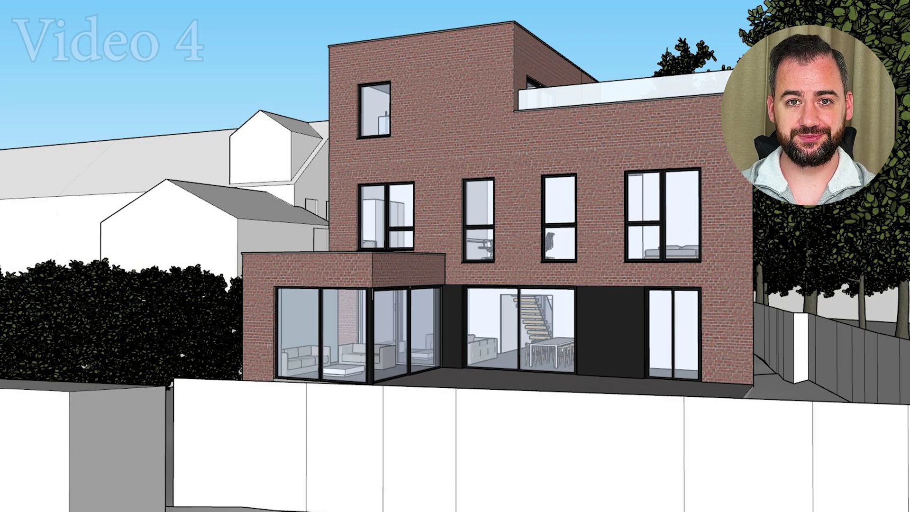
# Render the uploaded red-brick house model with the pasted hedge, trees and fence prompt at 40% creativity.
pyautogui.click(432, 90)
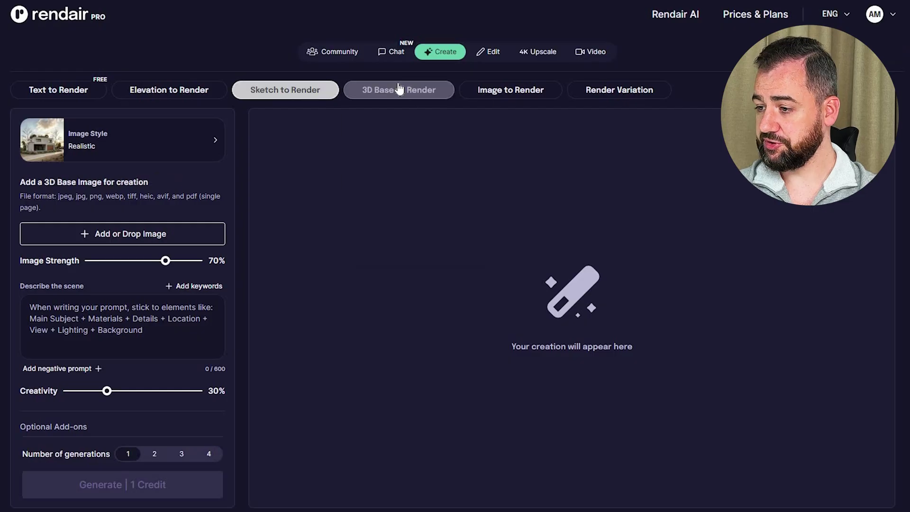
pyautogui.click(62, 232)
pyautogui.click(87, 264)
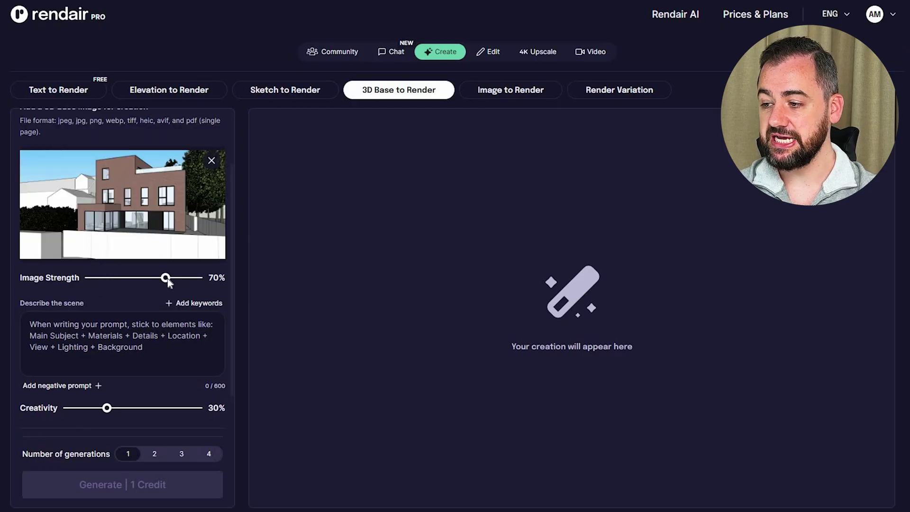
pyautogui.click(102, 372)
pyautogui.write('Create a hyper-realistic exterior photograph of a modern house. Include flat roofs with dark grey outline. Red brick to all the walls. Large floor-to-ceiling glass sliding doors that open onto a spacious tiled patio. On the patio, include an outdoor seating area. Add typical British red brick houses with windows and greenery in surrounding / background. Add grass everywhere around the terrace, hedge on the left hand side and trees to the right of the building. Add subtle reflections in the glass and realistic textures on the brick, roof, and paving. Add timber fence to the foreground.')
pyautogui.scroll(-2, 100, 386)
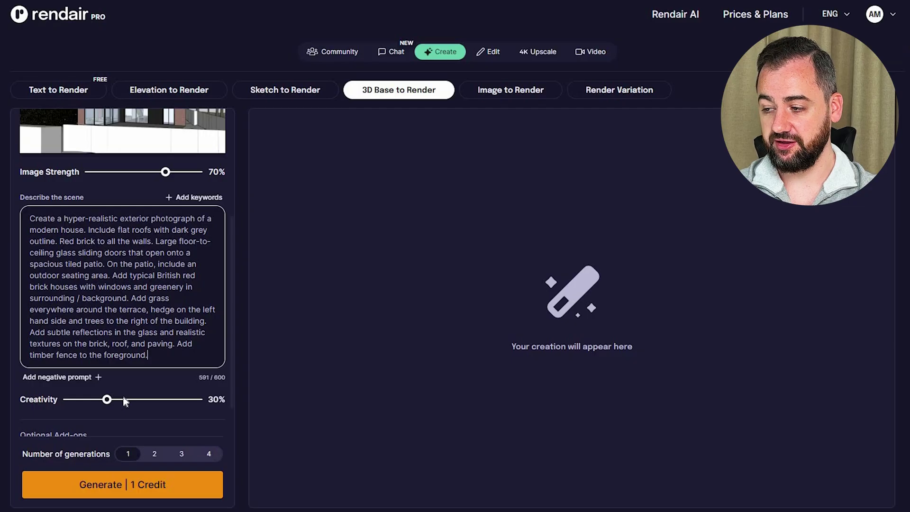
pyautogui.click(122, 400)
pyautogui.moveTo(119, 399); pyautogui.dragTo(121, 400)
pyautogui.click(124, 488)
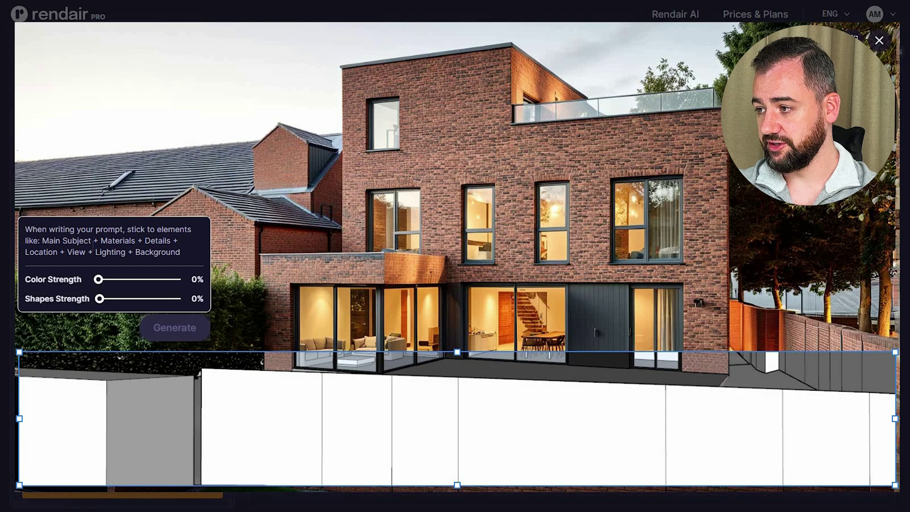
# Regenerate the boxed fence area with prompt 'change' to get a timber board fence.
pyautogui.write('change the fence to be in timber')
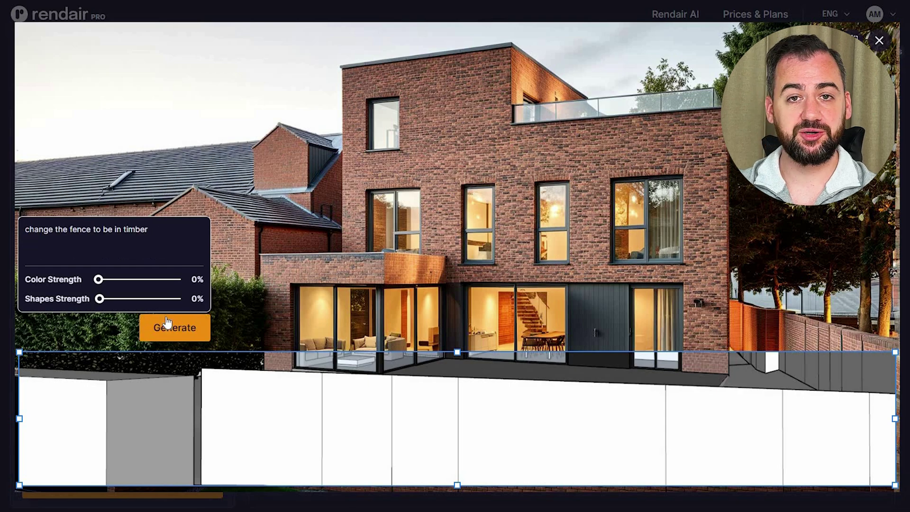
pyautogui.click(167, 322)
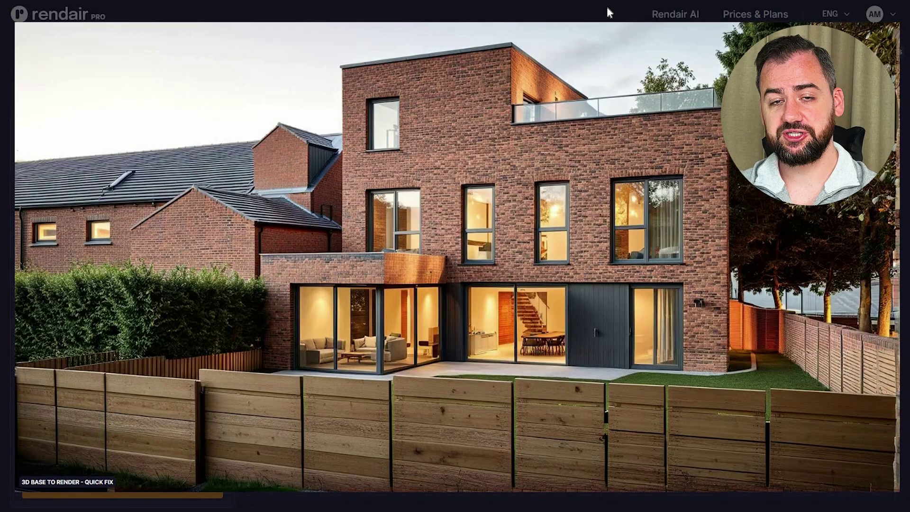
pyautogui.moveTo(850, 411)
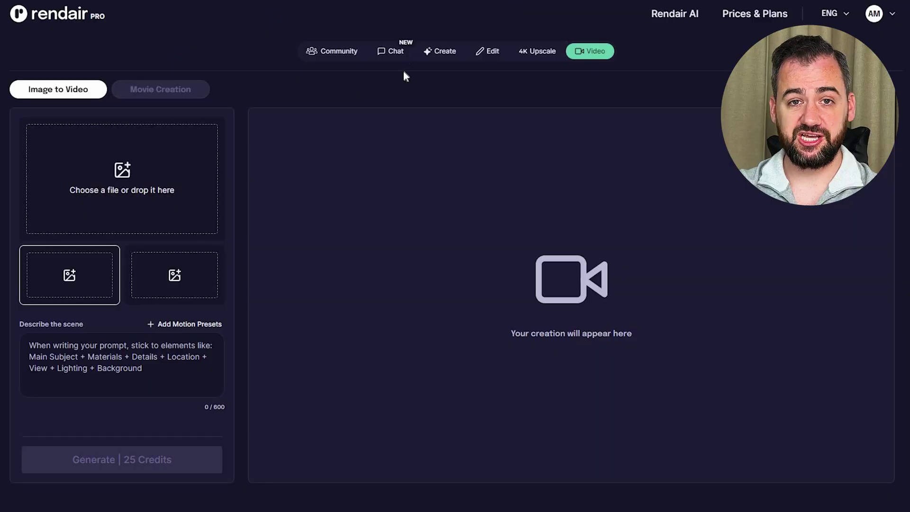
# Use the red-brick house render as start image with Close Up and Fast Zoom motion presets.
pyautogui.click(118, 256)
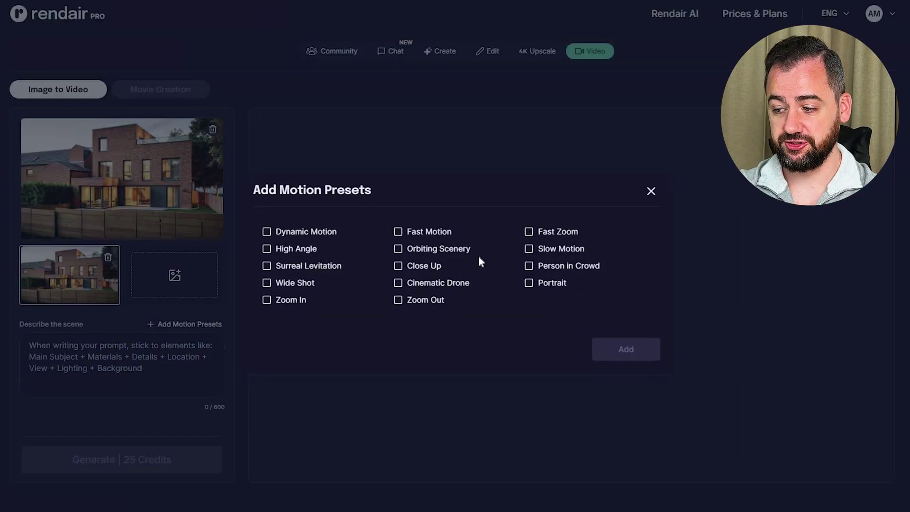
pyautogui.click(479, 258)
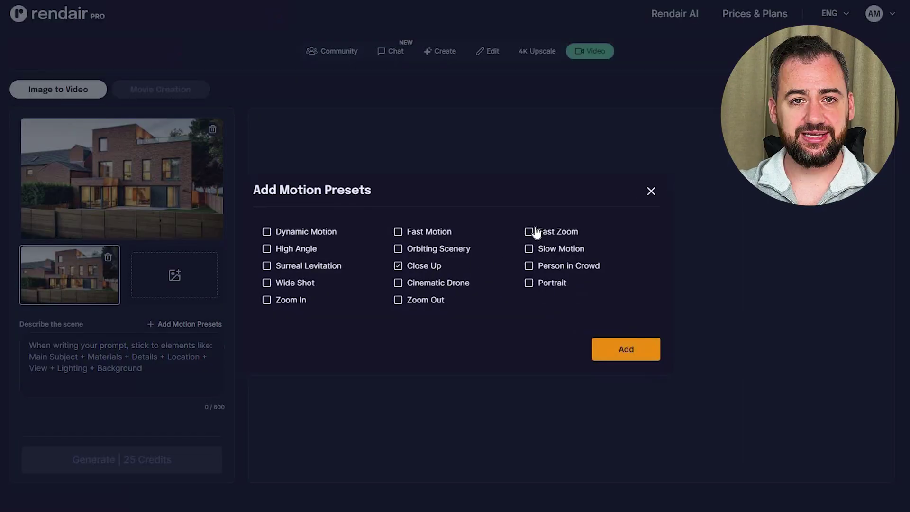
pyautogui.click(617, 352)
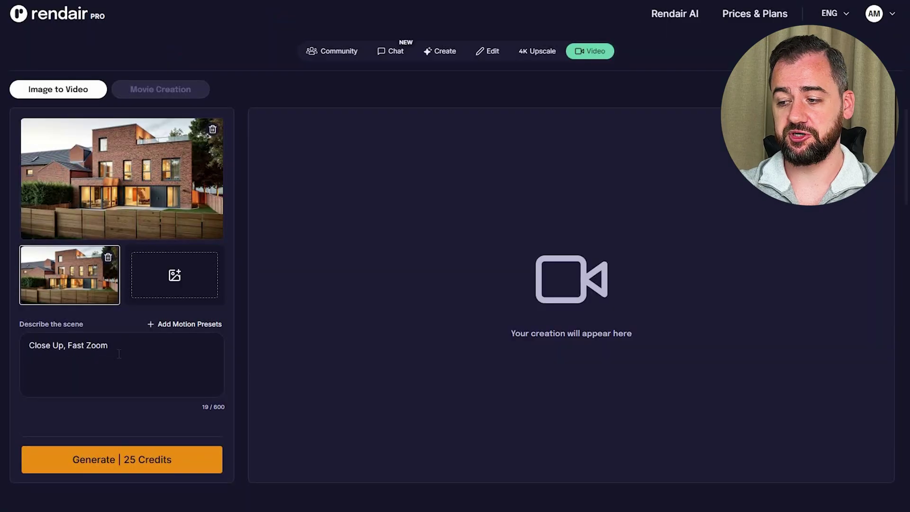
# Extend the description to zoom into the ground-floor windows, then generate and play the video.
pyautogui.click(118, 353)
pyautogui.write(', zoom into the centre of the ground floor windows')
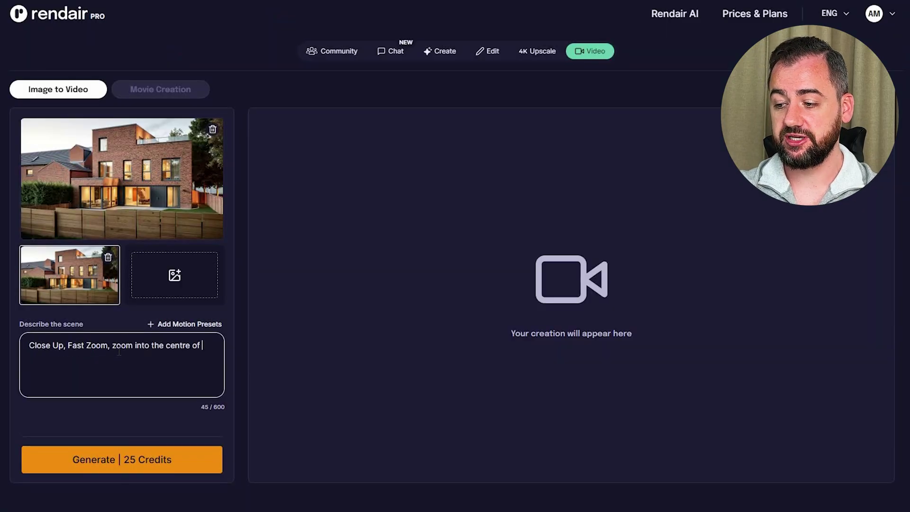
pyautogui.click(106, 451)
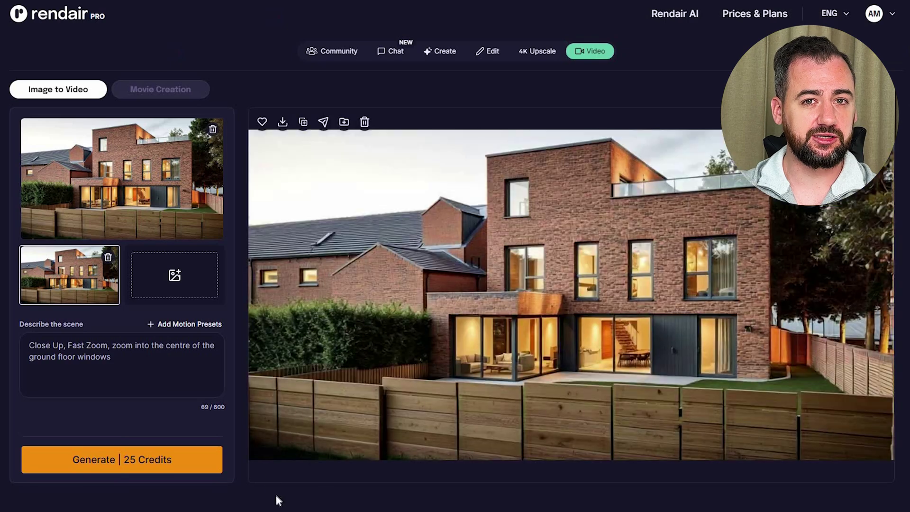
pyautogui.click(264, 464)
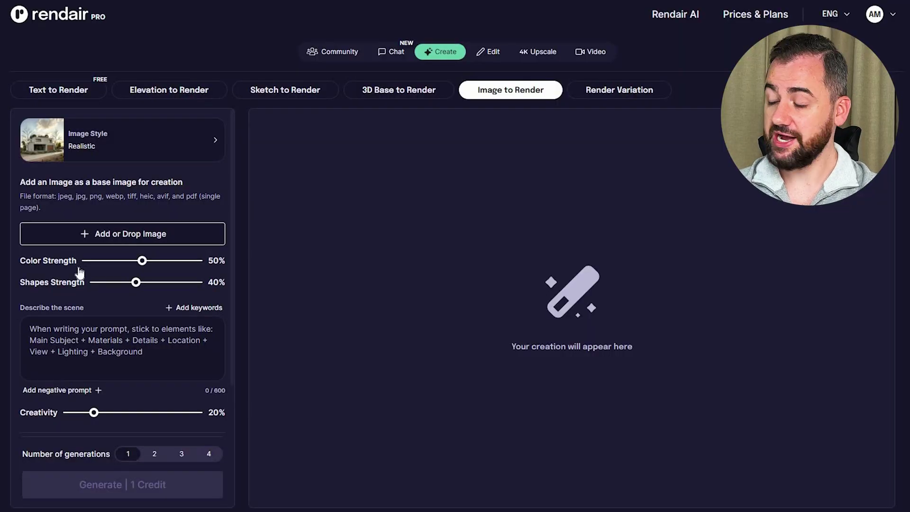
# Upload the grey terraced houses image as the base and set Color Strength to 70%.
pyautogui.click(84, 234)
pyautogui.click(81, 264)
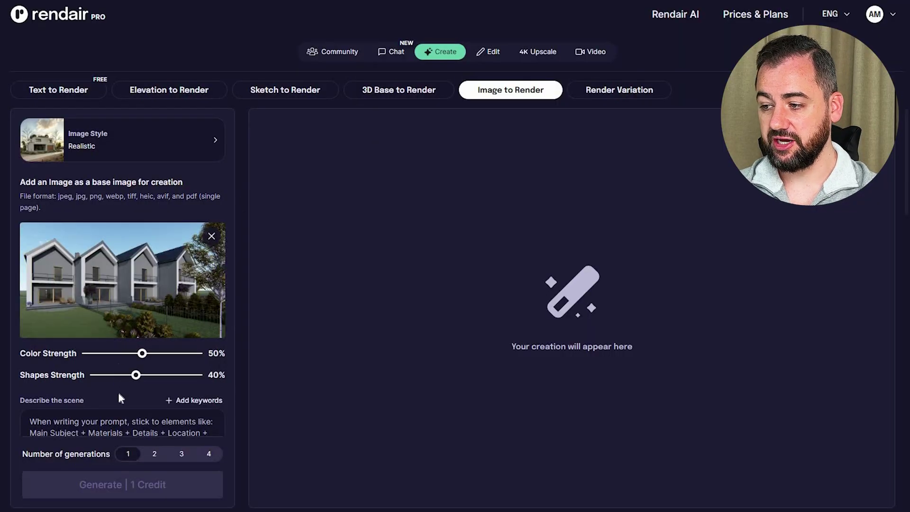
pyautogui.moveTo(144, 353); pyautogui.dragTo(164, 352)
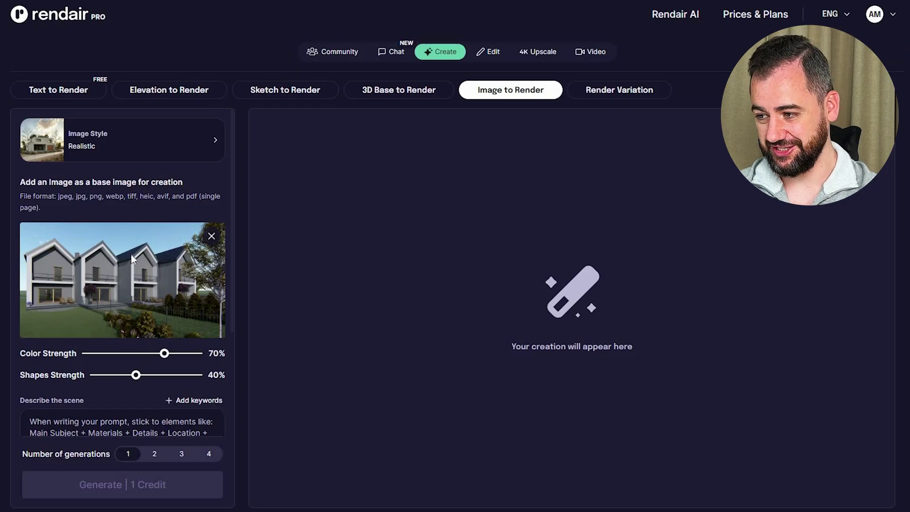
# Paste the terraced houses scene description and generate the photorealistic render.
pyautogui.scroll(-2, 131, 254)
pyautogui.click(114, 365)
pyautogui.write('Create a hyper-realistic exterior photograph of a modern double-storey terraced houses. Dark grey roof. White and grey render to all the walls. Large floor-to-ceiling glass sliding doors on the ground floor that open onto a spacious patio. On the patio, include an outdoor seating area and greenery. Add forest trees in the background and grass everywhere around the terrace. Add more sliding doors on the first floor balcony area. Add subtle reflections in the glass and realistic textures on the walls, roof, and paving. Include subtle shadows cast by the surrounding trees and building.')
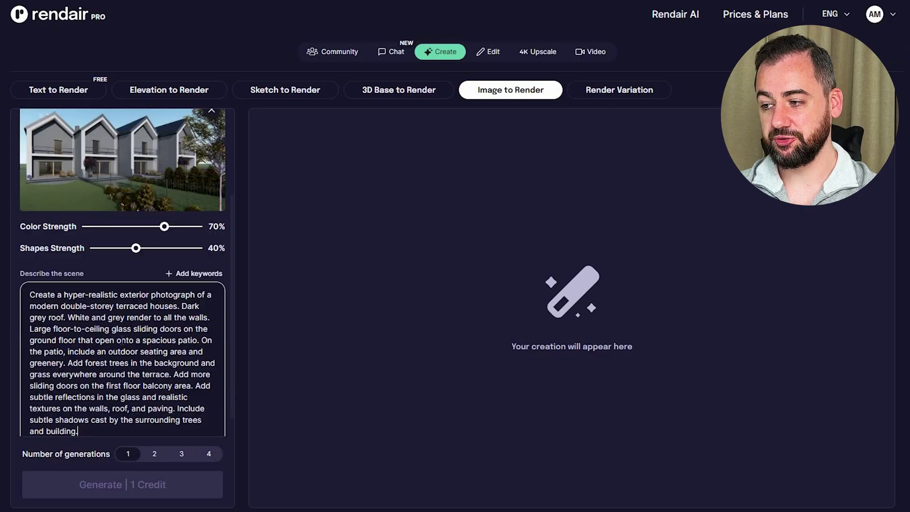
pyautogui.scroll(-2, 111, 355)
pyautogui.scroll(-1, 116, 398)
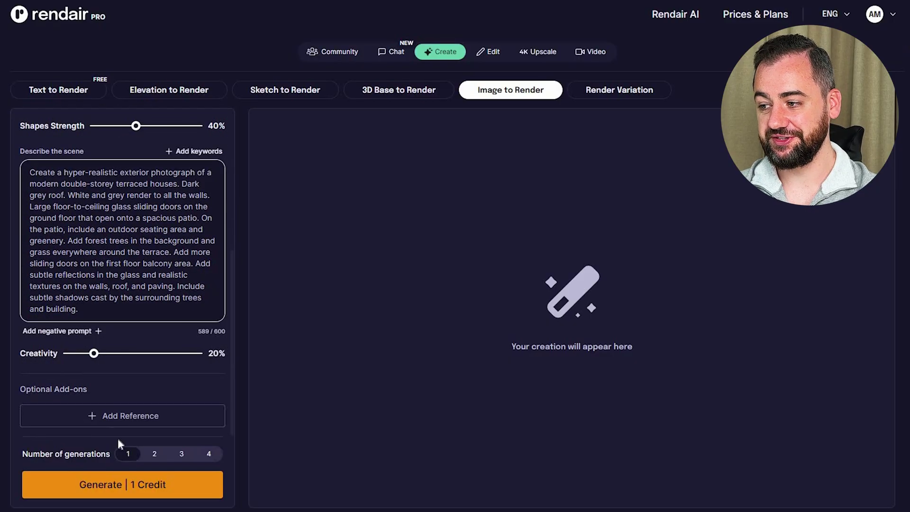
pyautogui.click(173, 477)
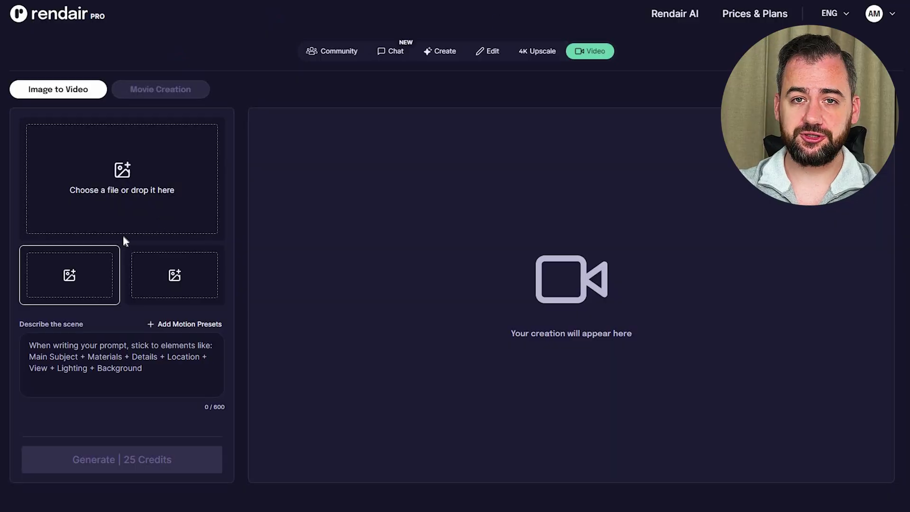
# Set the terraced houses render as start frame and begin the description with 'Orbiting Scenery, turn'.
pyautogui.click(69, 272)
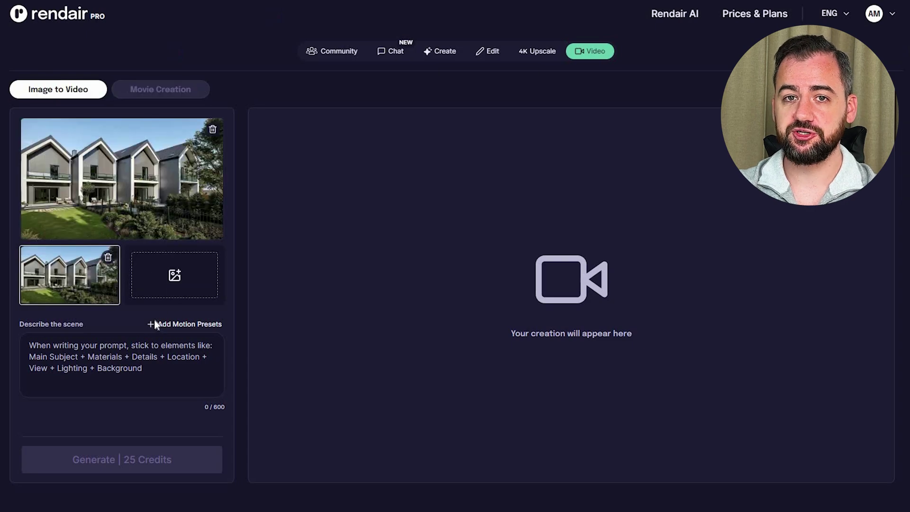
pyautogui.click(156, 324)
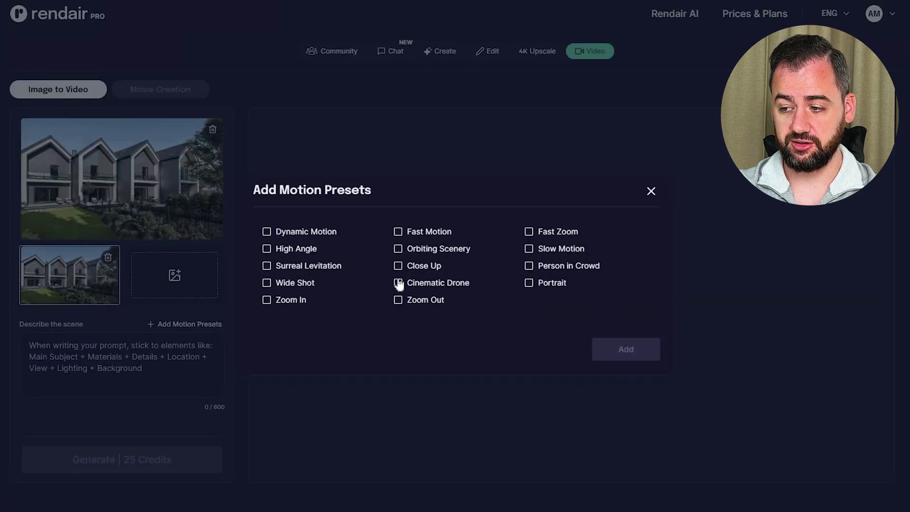
pyautogui.click(427, 249)
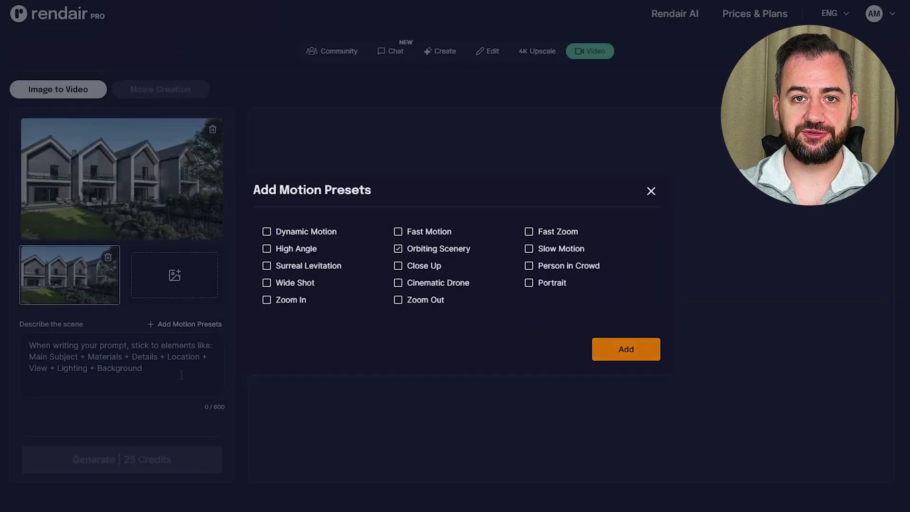
pyautogui.click(625, 350)
pyautogui.write(', turn')
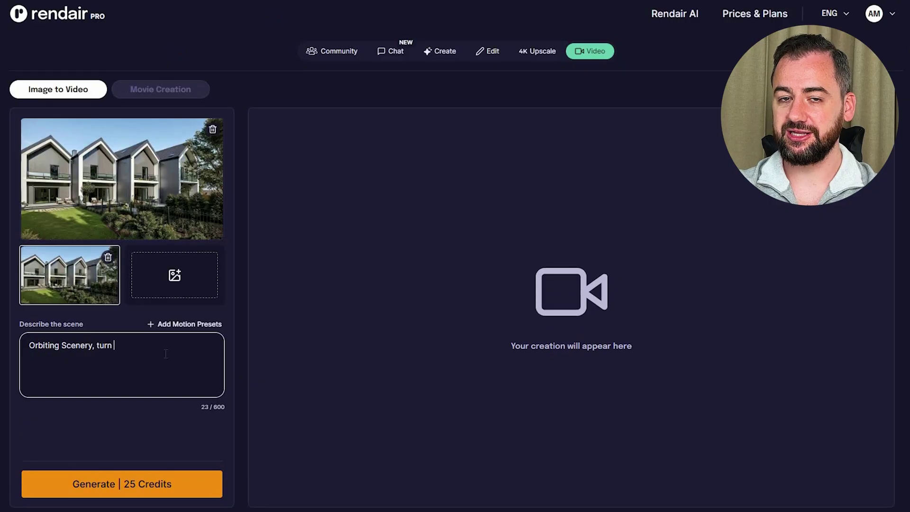